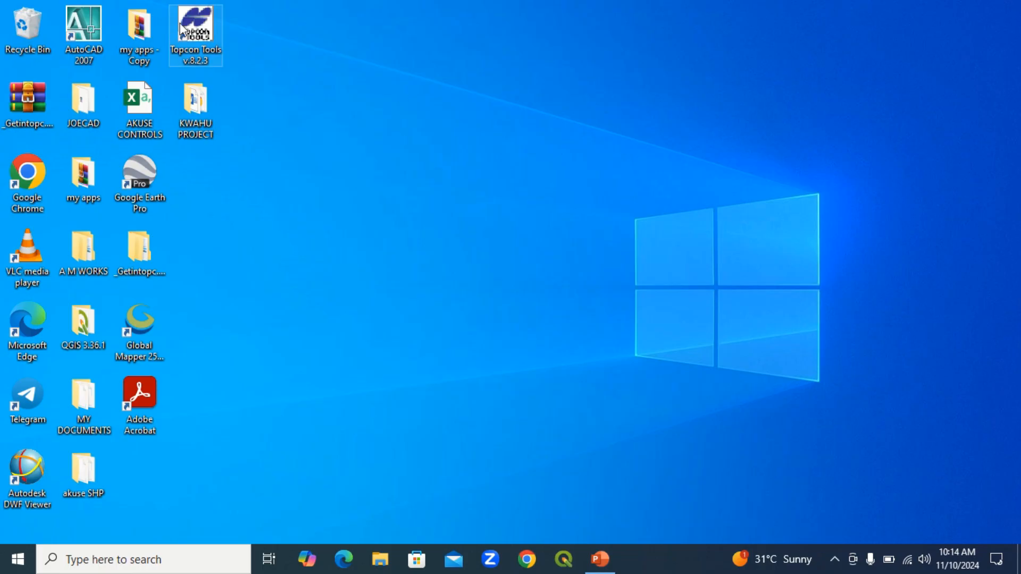
# Step: Launch Topcon Tools, start a new job, and open its NATIONAL GRID configuration for editing
pyautogui.doubleClick(205, 33)
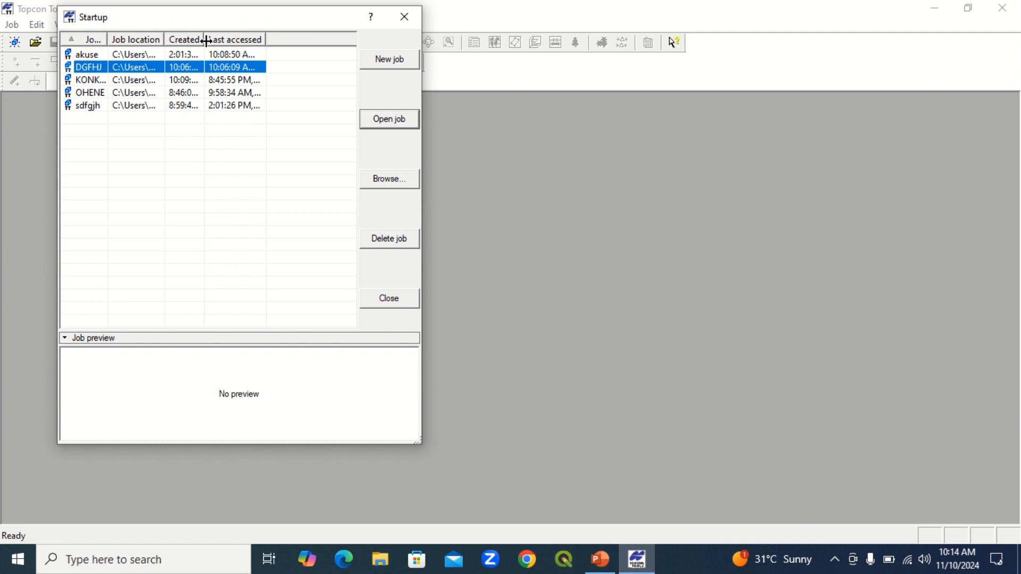
pyautogui.click(397, 62)
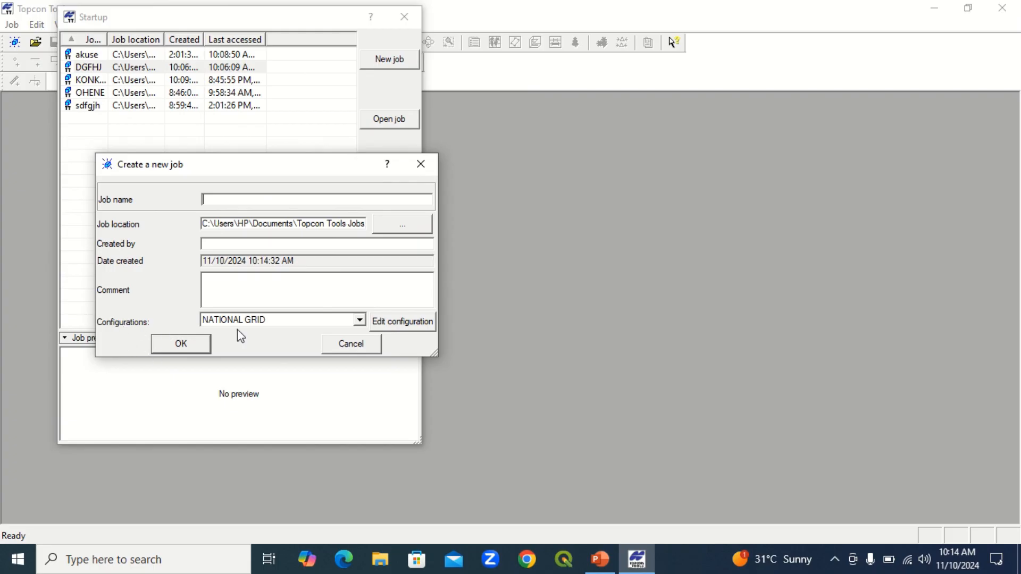
pyautogui.click(397, 325)
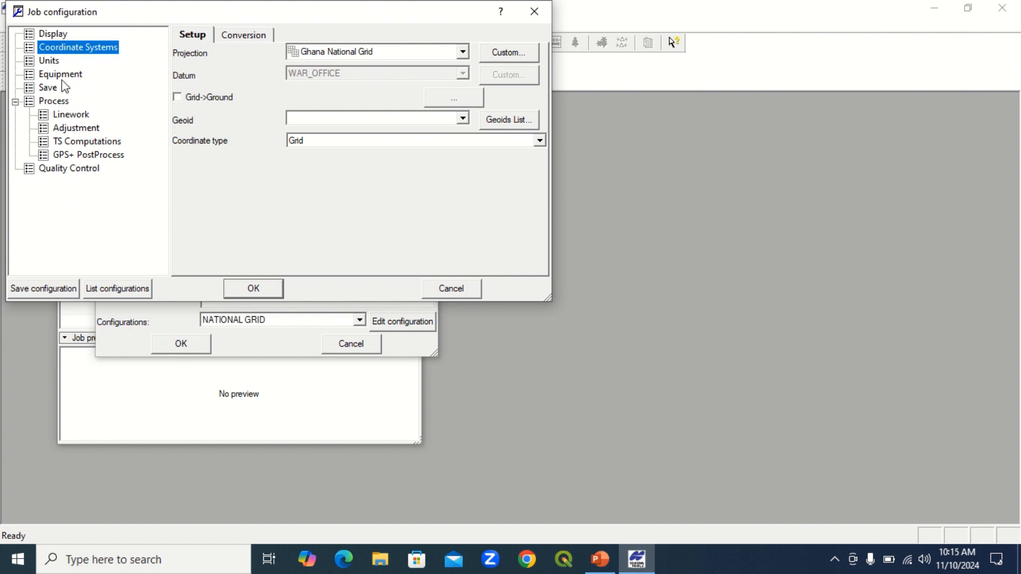
# Step: Add a custom Transverse-Mercator projection named NATIONAL GRID in the job's coordinate system settings
pyautogui.click(46, 61)
pyautogui.click(56, 47)
pyautogui.click(507, 55)
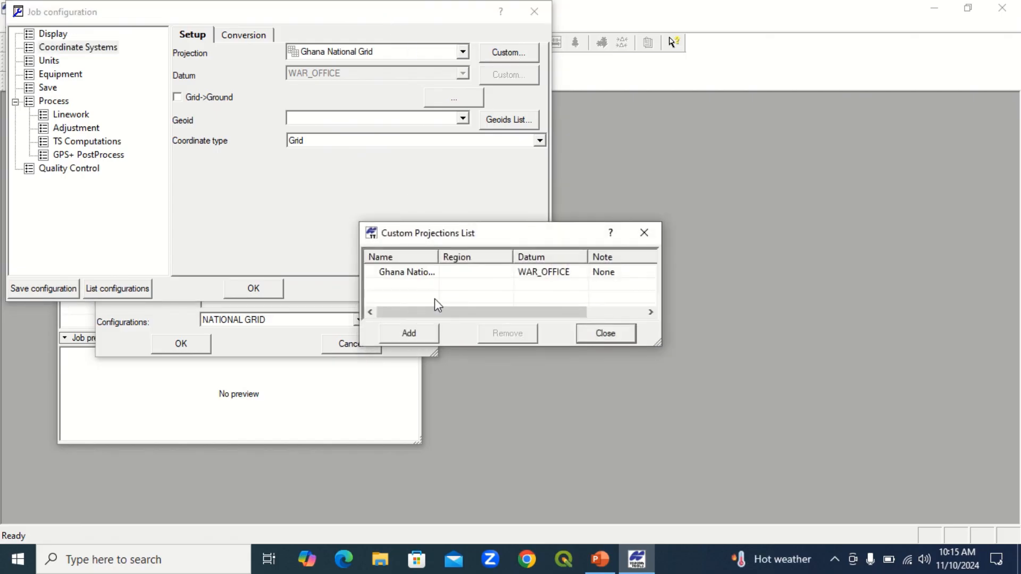
pyautogui.click(409, 334)
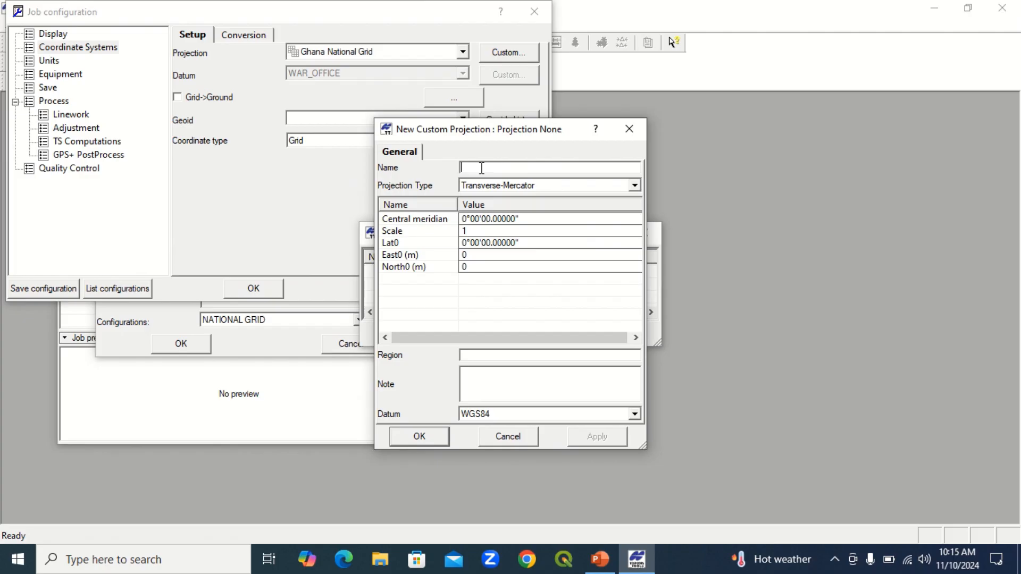
pyautogui.write('NATIONAL')
pyautogui.write('GRID')
# Step: Set the new projection's central meridian to 1°00'00"W and its scale to 0.99975
pyautogui.click(466, 219)
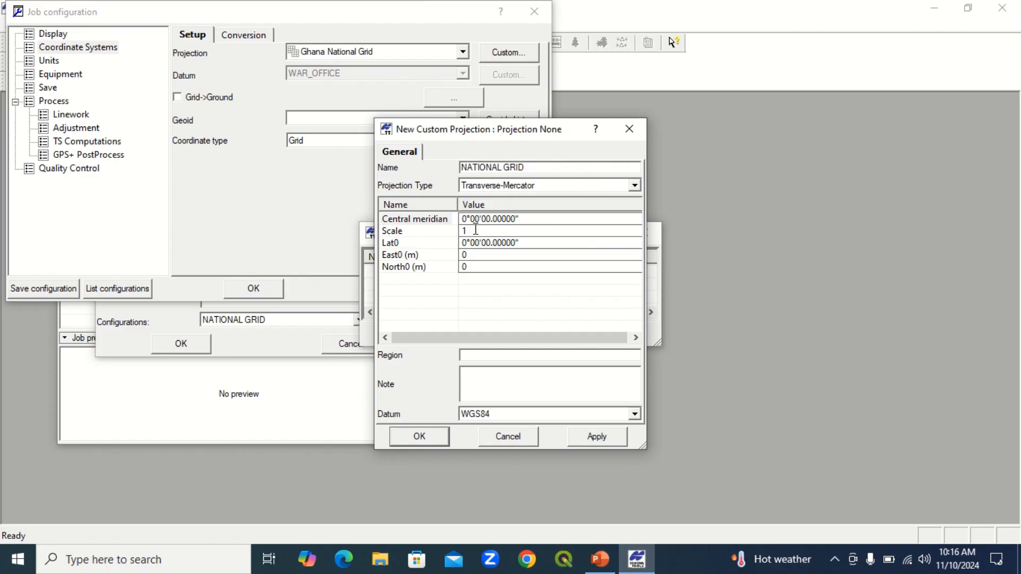
pyautogui.press('BackSpace')
pyautogui.write('1')
pyautogui.write('W')
pyautogui.click(472, 232)
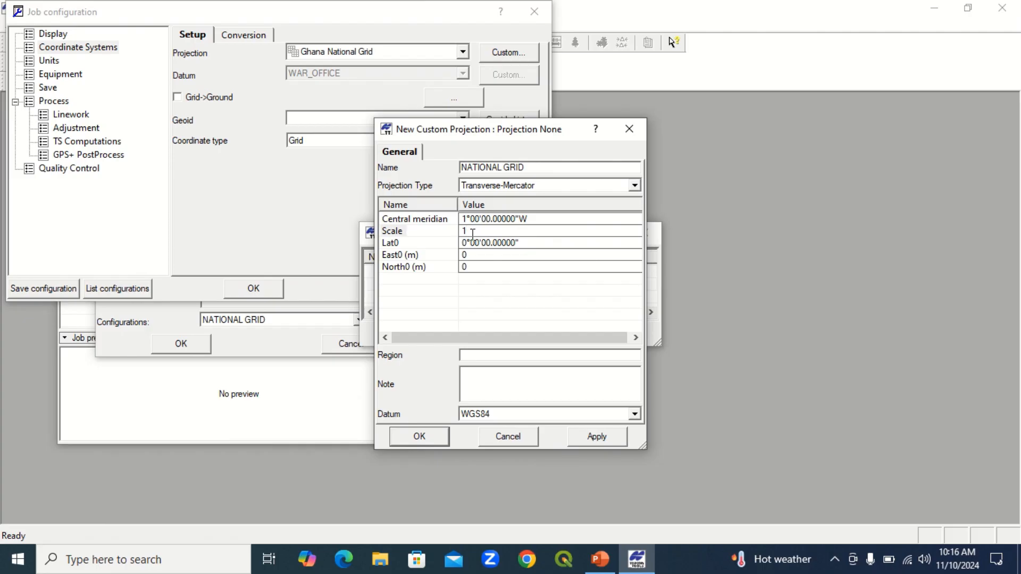
pyautogui.press('BackSpace')
pyautogui.write('0.99975')
# Step: Set the projection's Lat0 to 4°40'00"N and its East0 to 274320 m
pyautogui.click(466, 243)
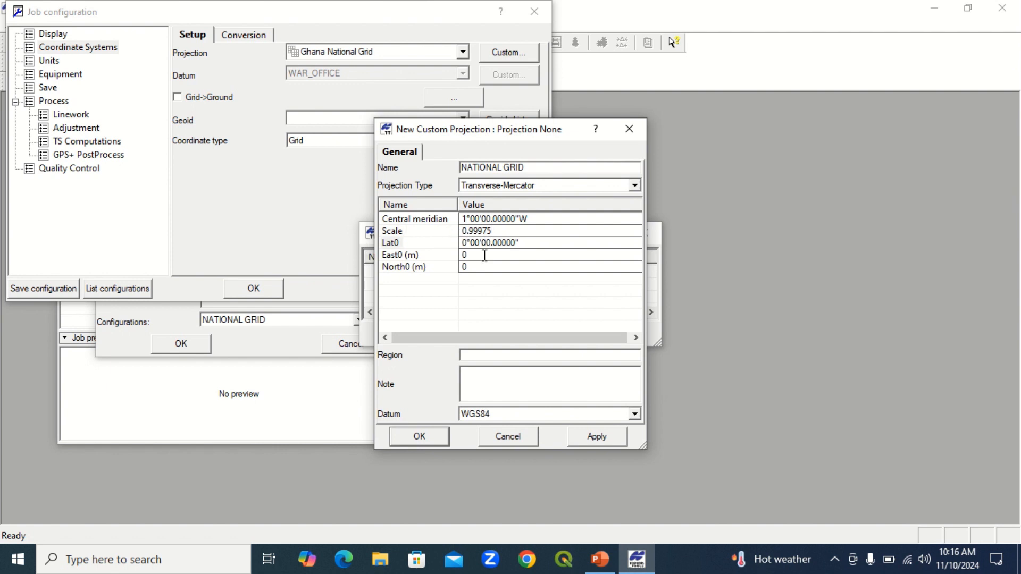
pyautogui.press('BackSpace')
pyautogui.write('4')
pyautogui.press('Delete')
pyautogui.write('4')
pyautogui.write('N')
pyautogui.click(485, 255)
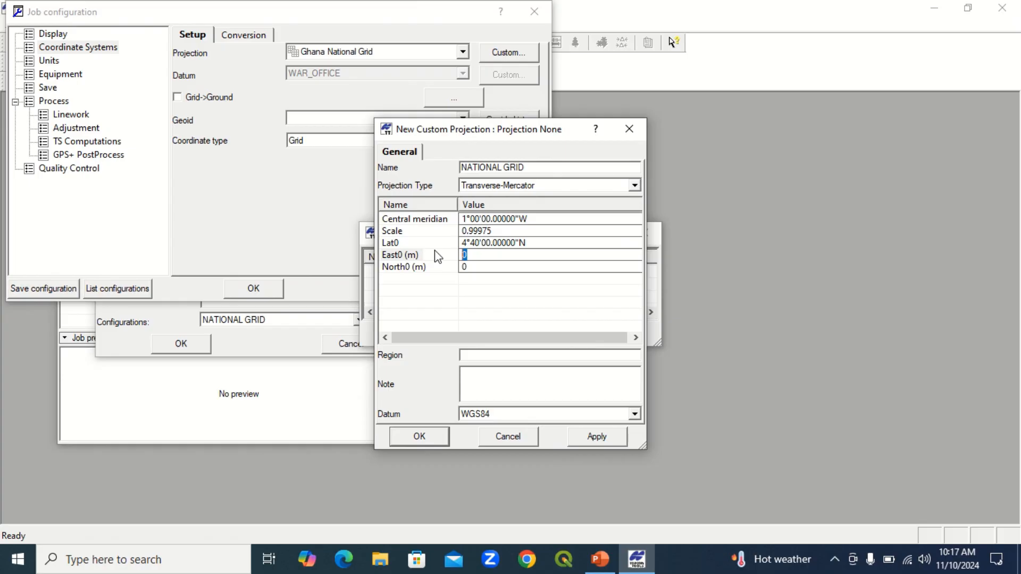
pyautogui.write('274320')
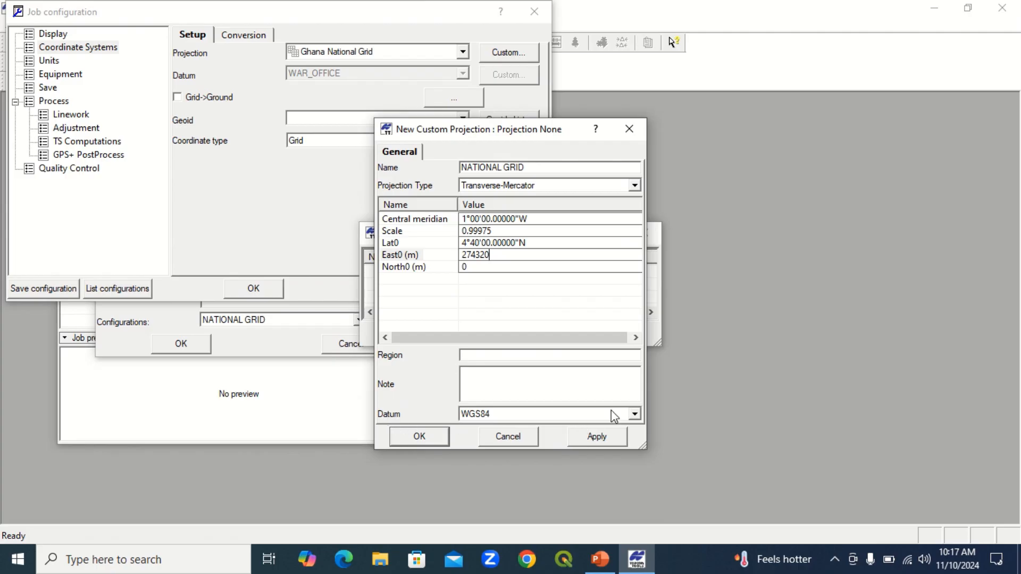
# Step: Assign the WAR_OFFICE datum to the custom projection, save it, and close the custom projections list
pyautogui.click(636, 415)
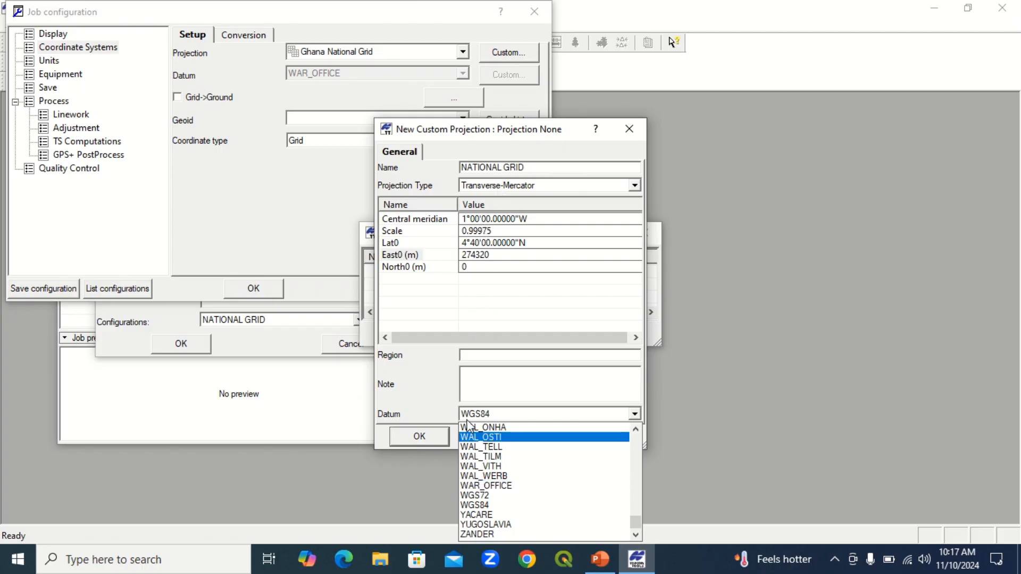
pyautogui.click(488, 486)
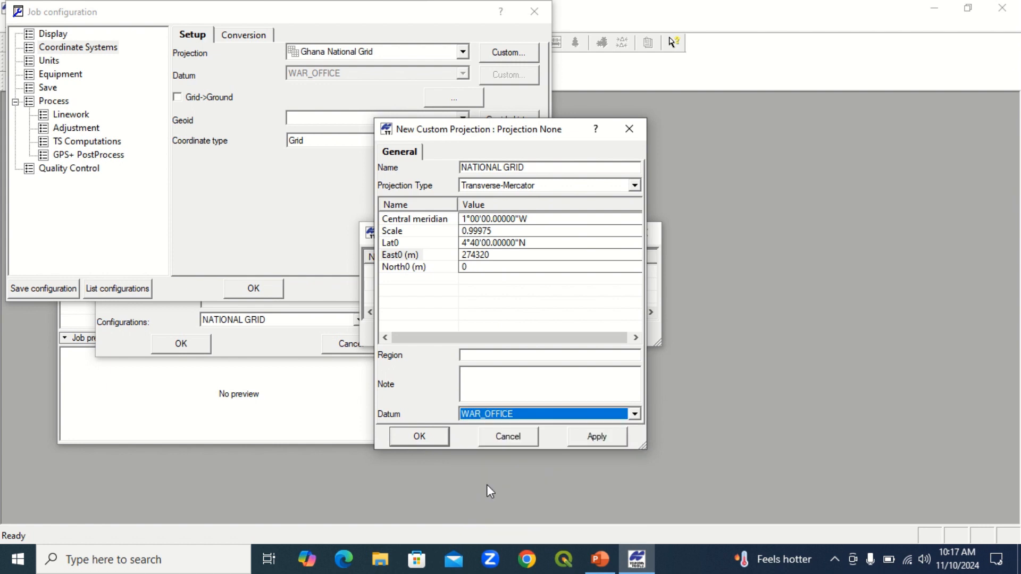
pyautogui.click(596, 437)
pyautogui.click(410, 439)
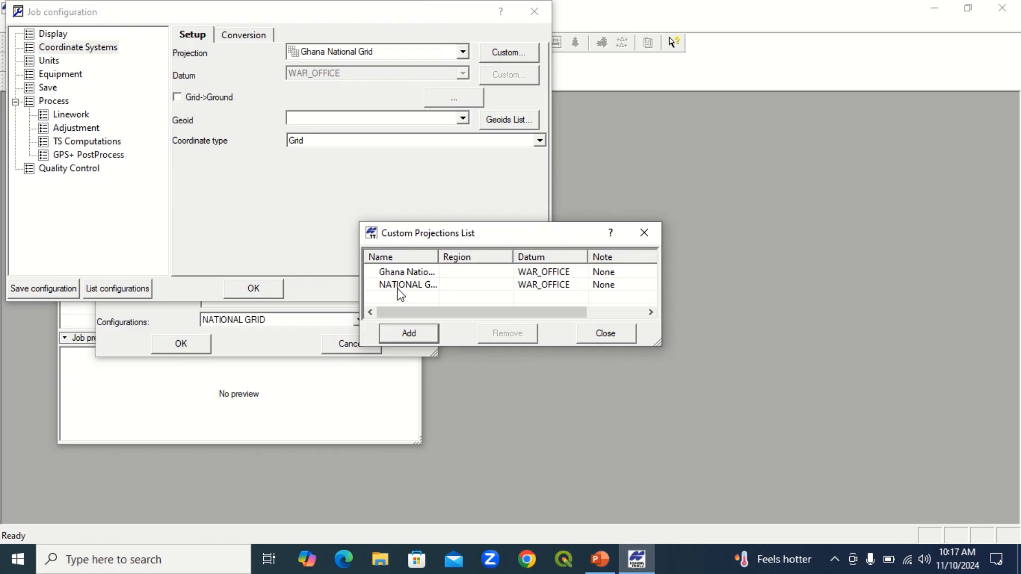
pyautogui.click(606, 333)
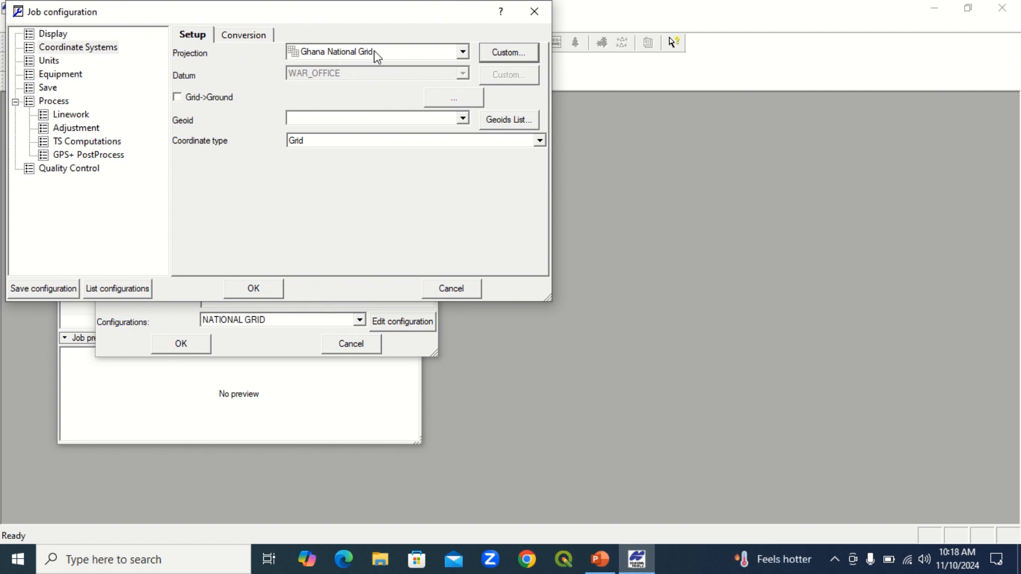
# Step: Select the custom NATIONAL GRID as the job's projection
pyautogui.click(463, 52)
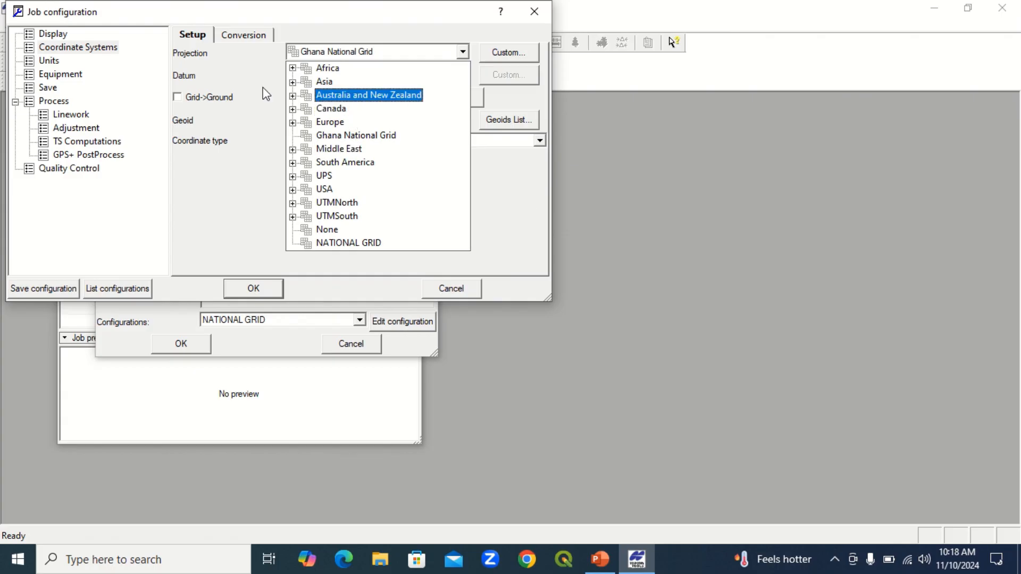
pyautogui.click(462, 52)
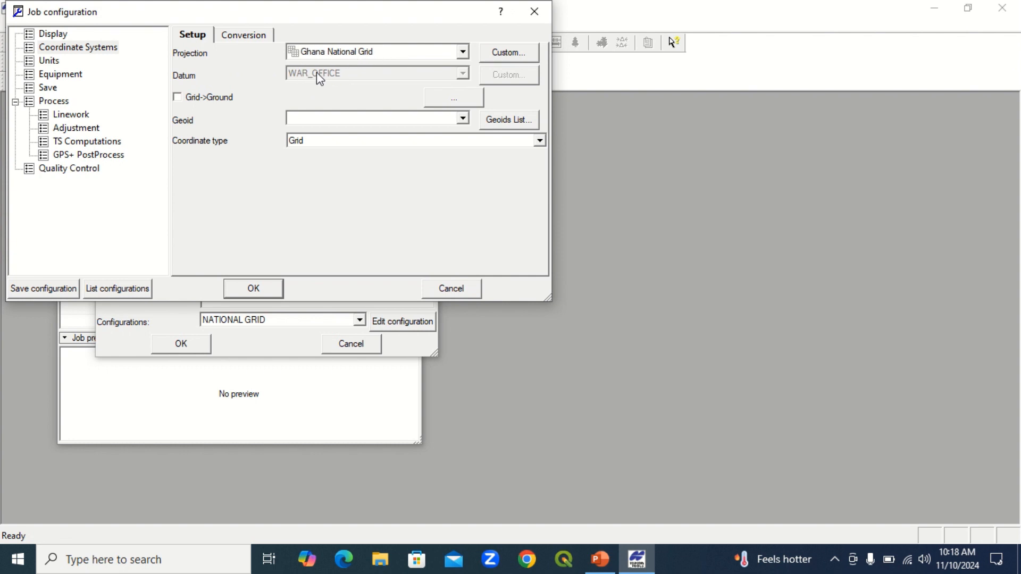
pyautogui.click(461, 52)
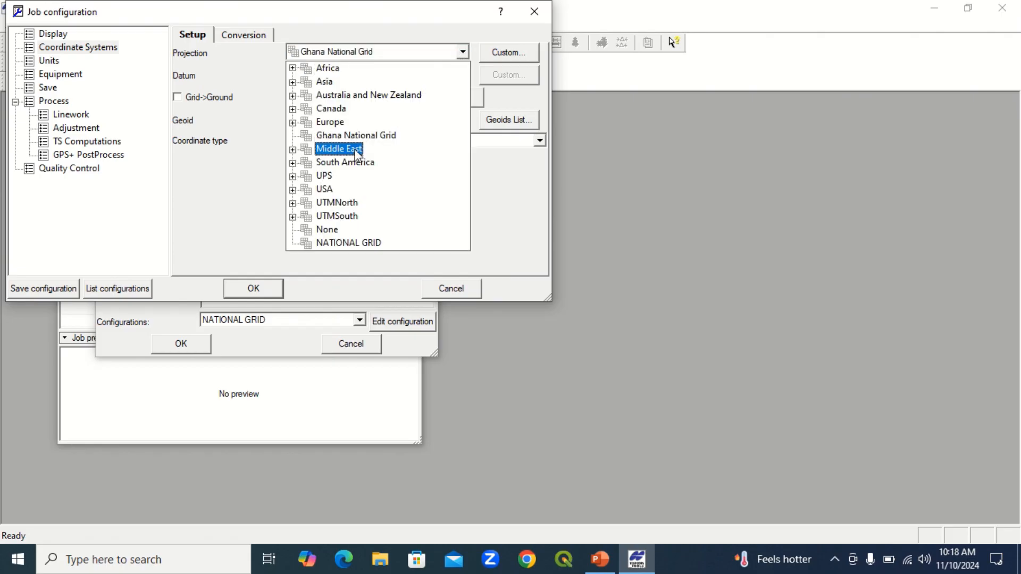
pyautogui.click(350, 244)
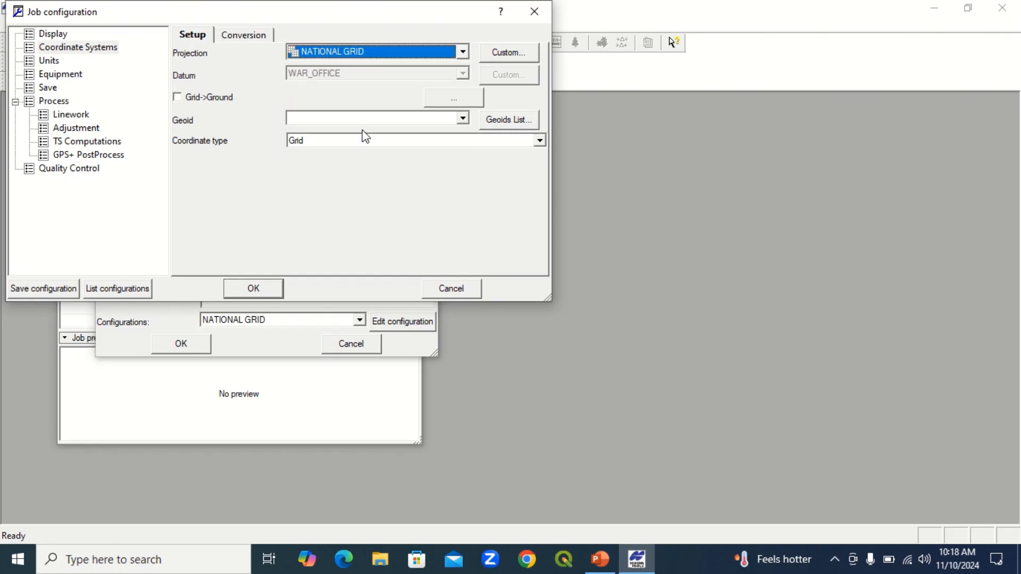
# Step: Set the job's projection to Ghana National Grid with a blank geoid and the Grid coordinate type
pyautogui.click(463, 51)
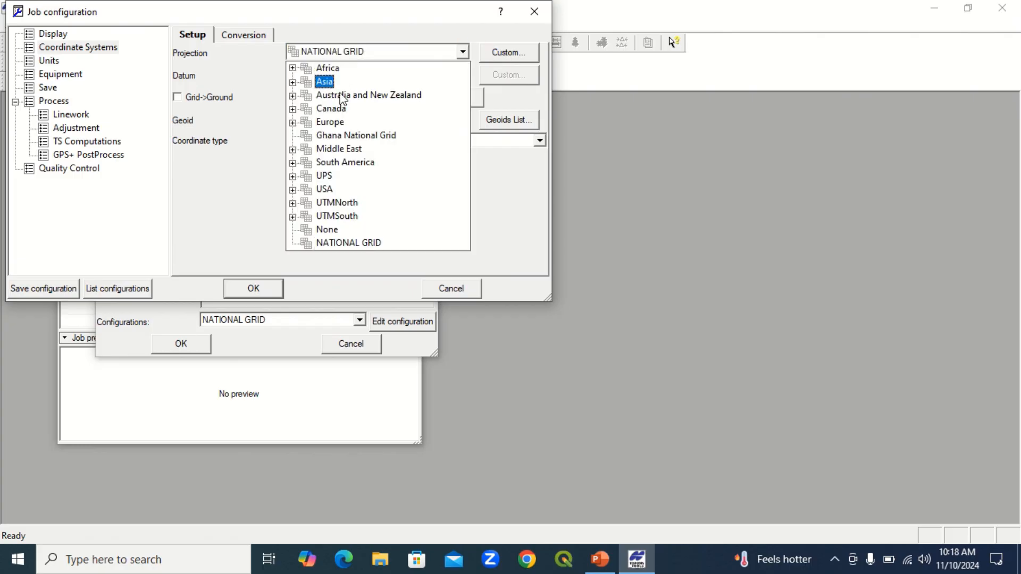
pyautogui.click(351, 136)
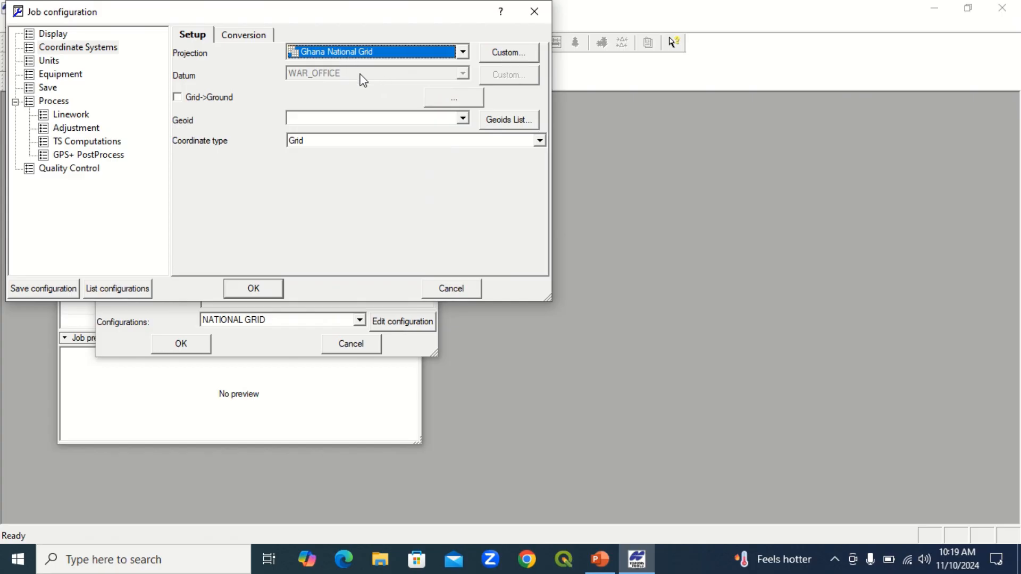
pyautogui.click(463, 119)
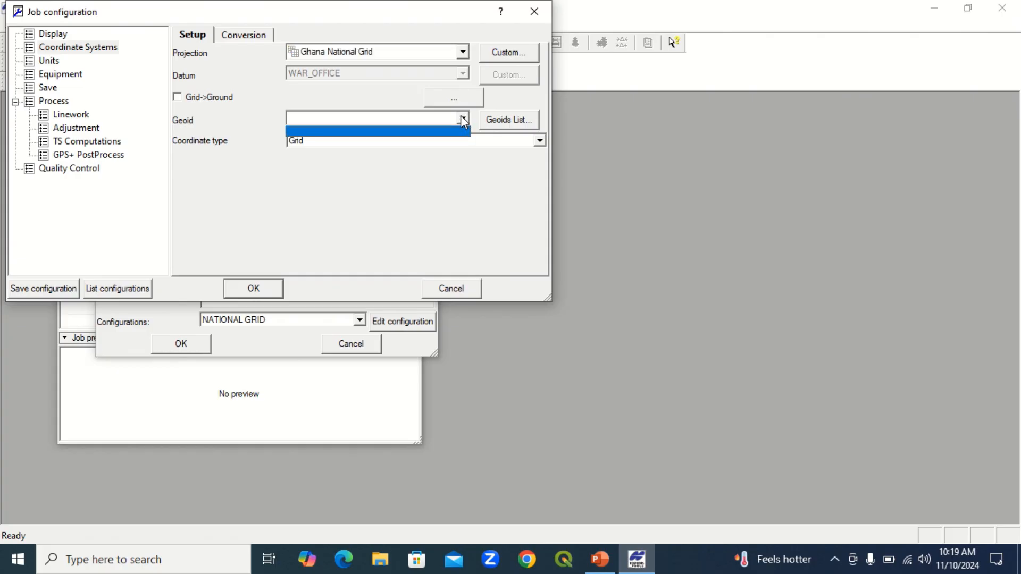
pyautogui.click(462, 221)
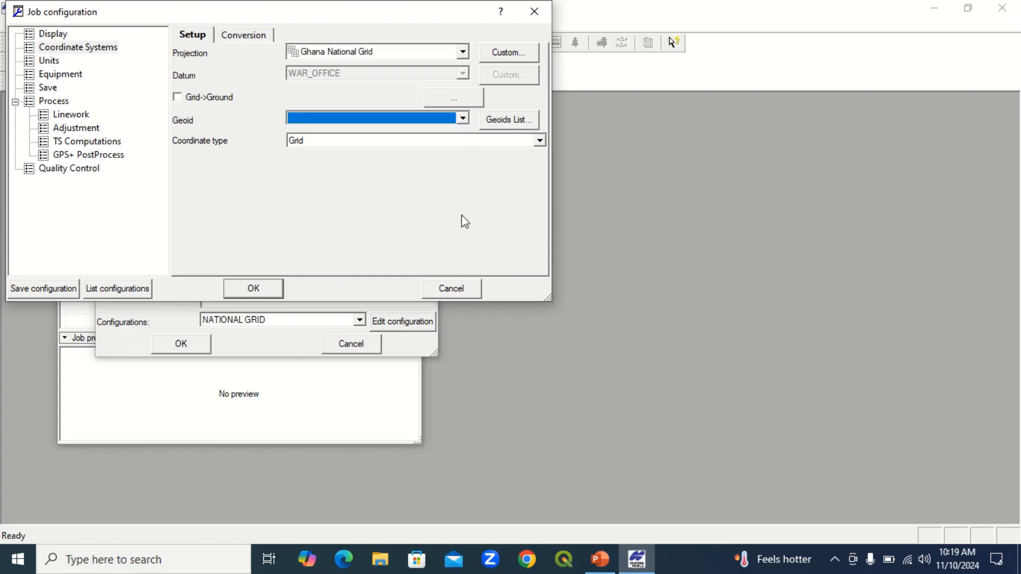
pyautogui.click(538, 141)
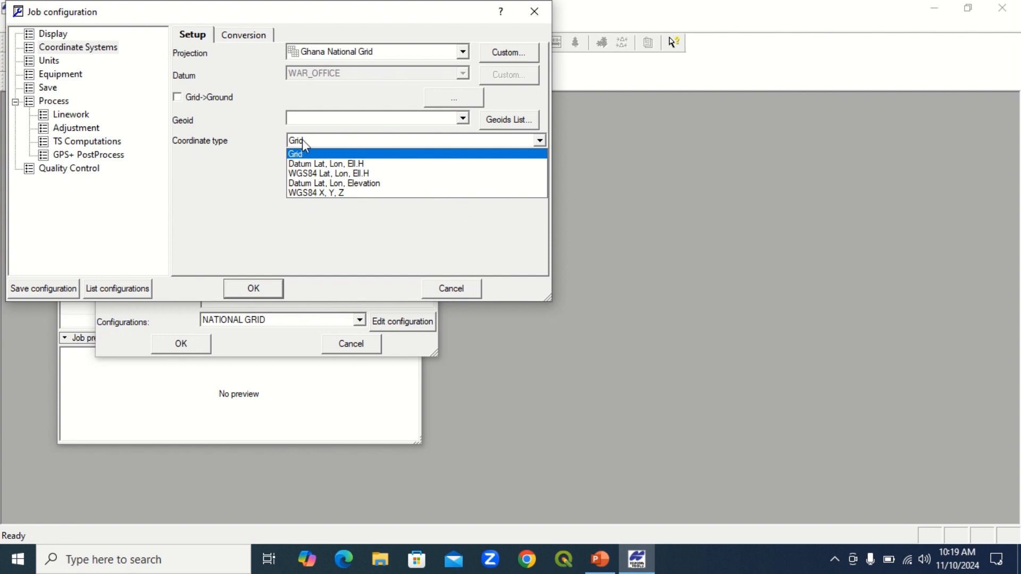
pyautogui.click(301, 153)
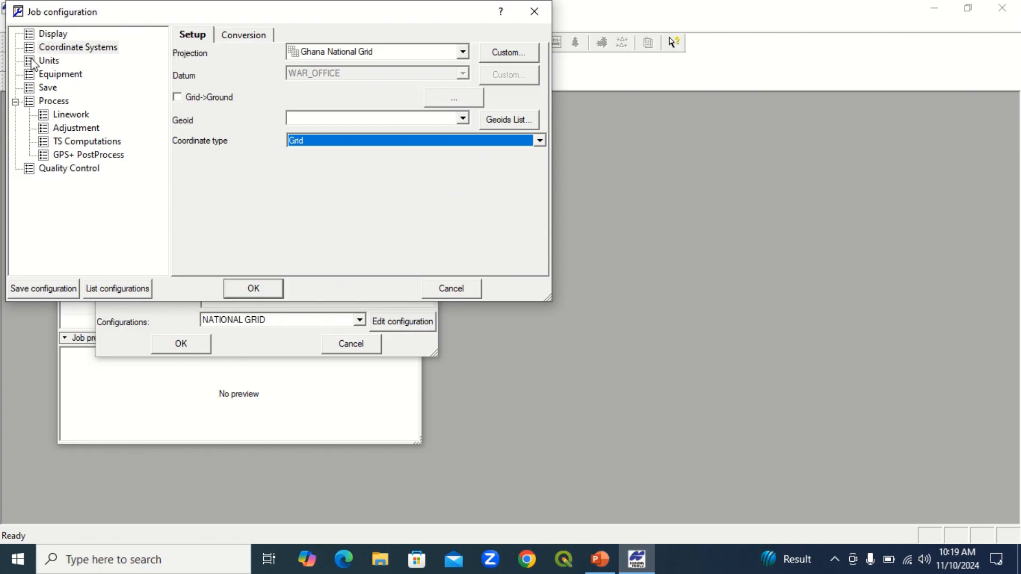
# Step: Review the linear and angular unit options in the job configuration
pyautogui.click(48, 61)
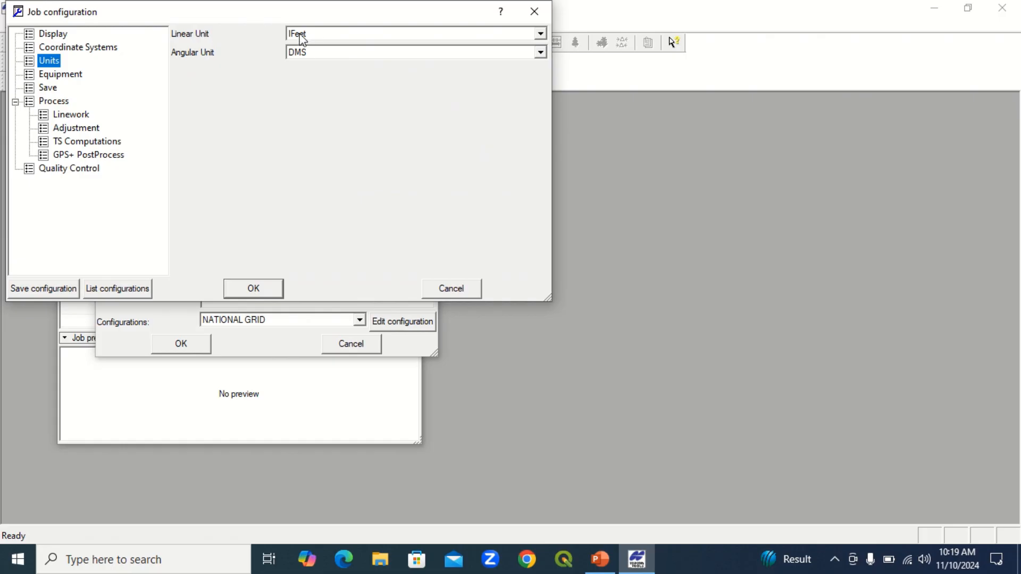
pyautogui.click(336, 34)
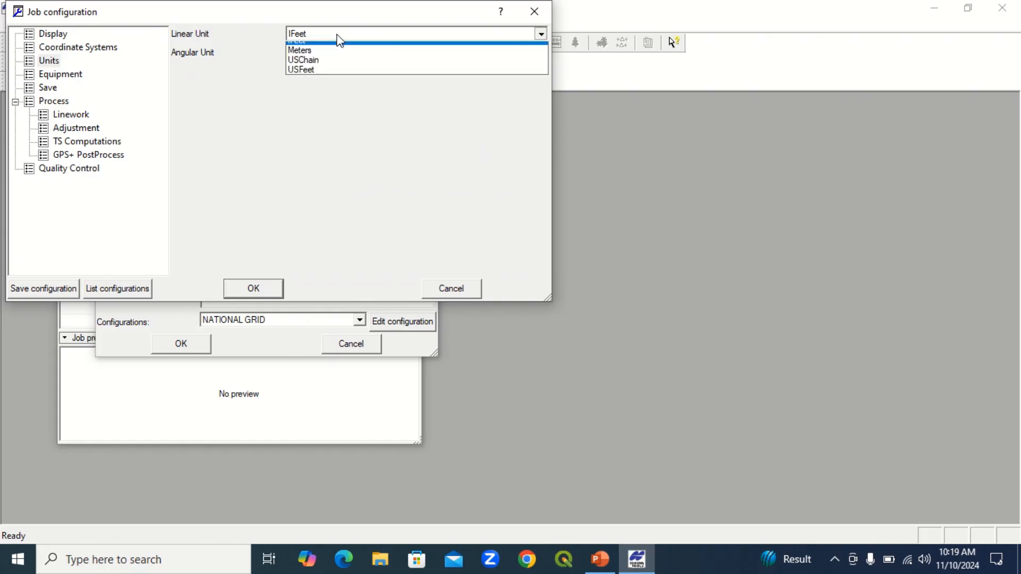
pyautogui.click(229, 85)
pyautogui.click(307, 55)
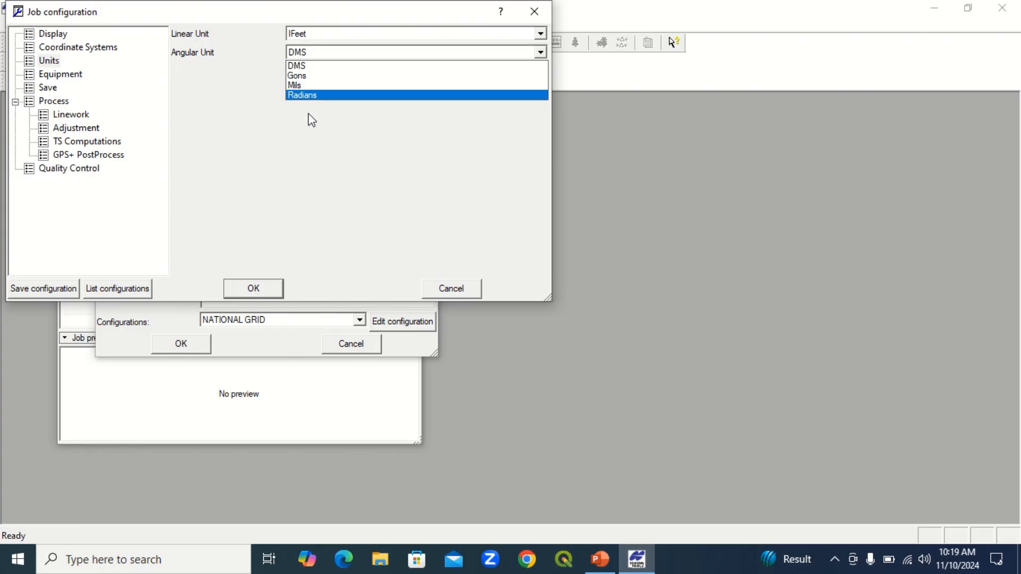
pyautogui.click(189, 152)
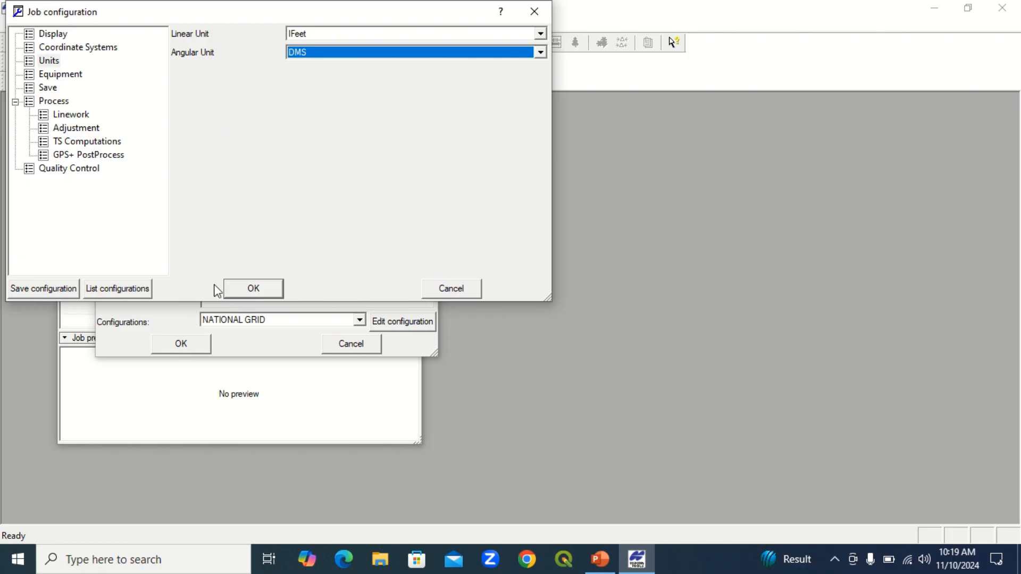
# Step: Accept the job configuration without saving it under a new name, and create the job named WERTY
pyautogui.click(33, 292)
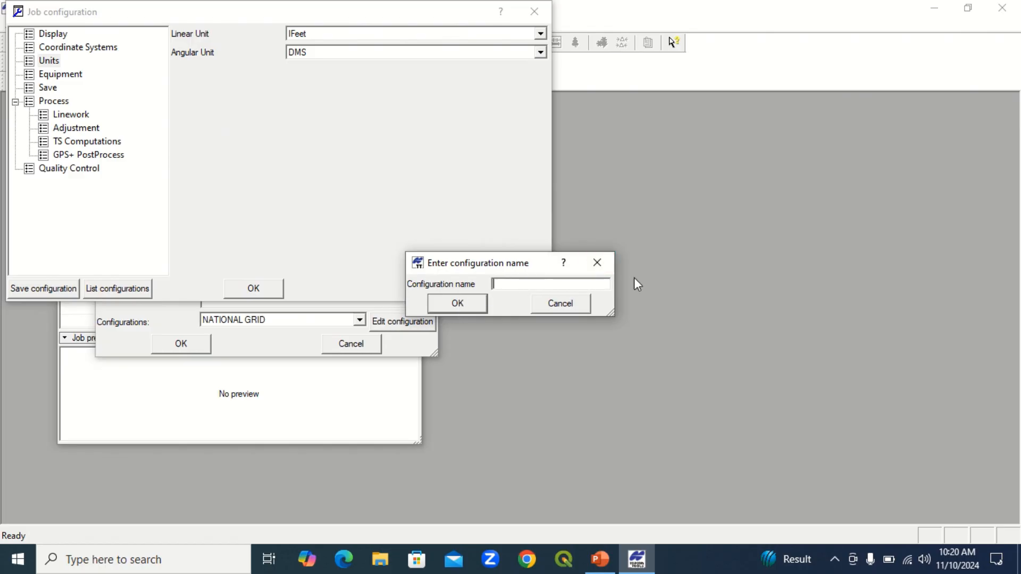
pyautogui.click(597, 263)
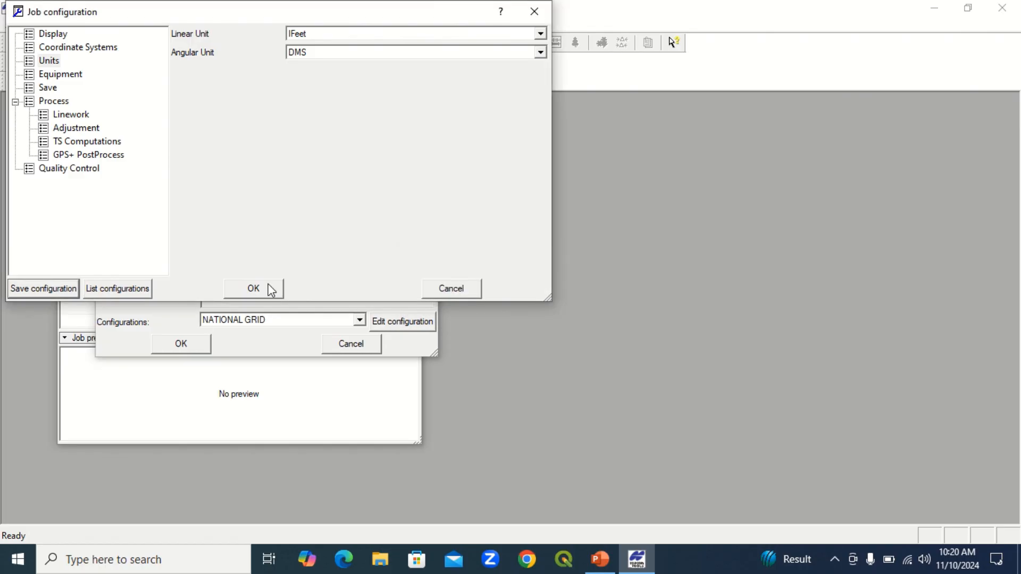
pyautogui.click(254, 289)
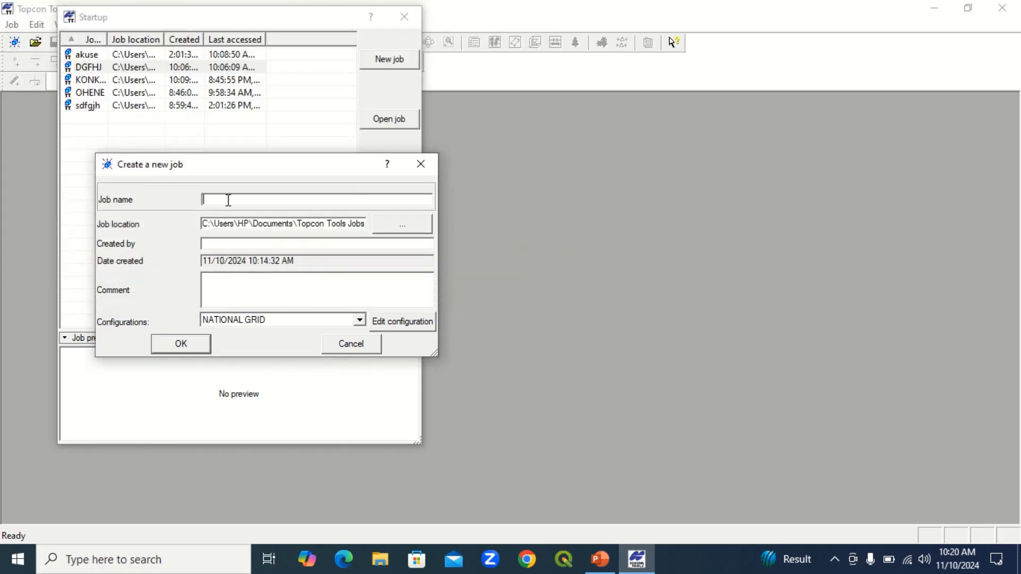
pyautogui.write('WERTY')
pyautogui.click(182, 345)
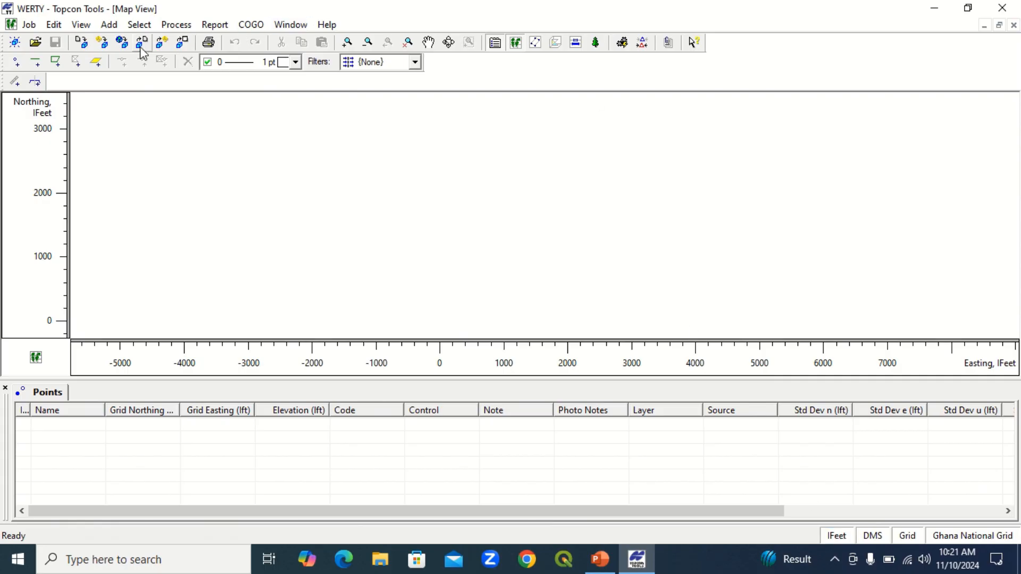
# Step: Open the report configuration and select the REPORT entry to examine its included items and format
pyautogui.click(216, 28)
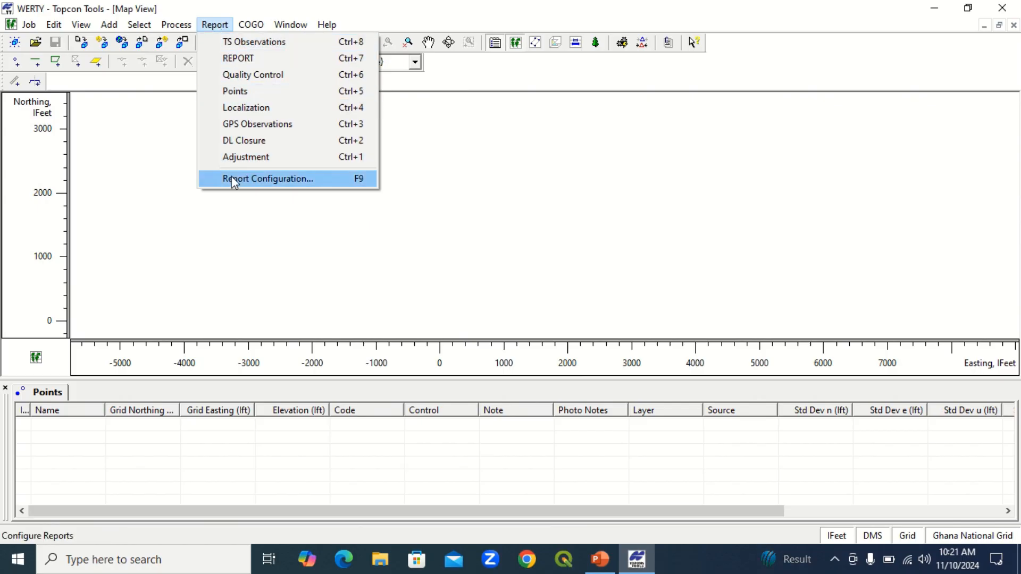
pyautogui.click(280, 179)
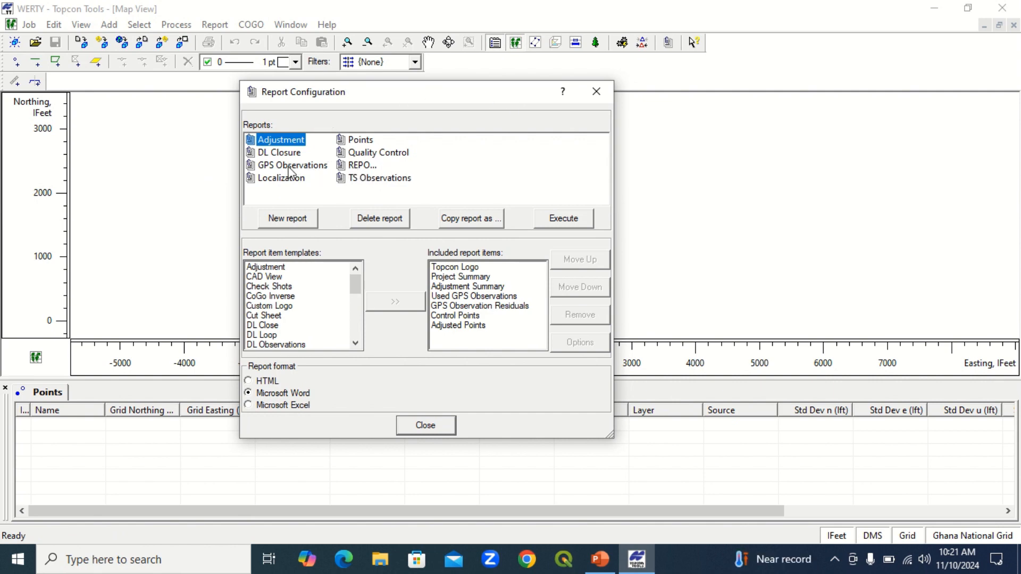
pyautogui.click(363, 164)
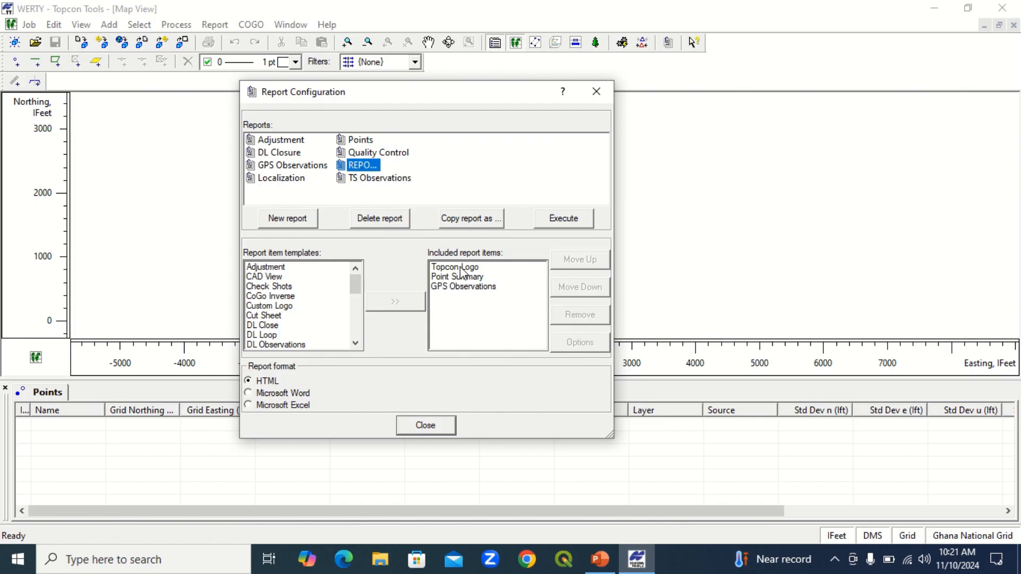
# Step: Add the Adjustment template to the included items of the REPORT entry, then remove it again
pyautogui.click(263, 267)
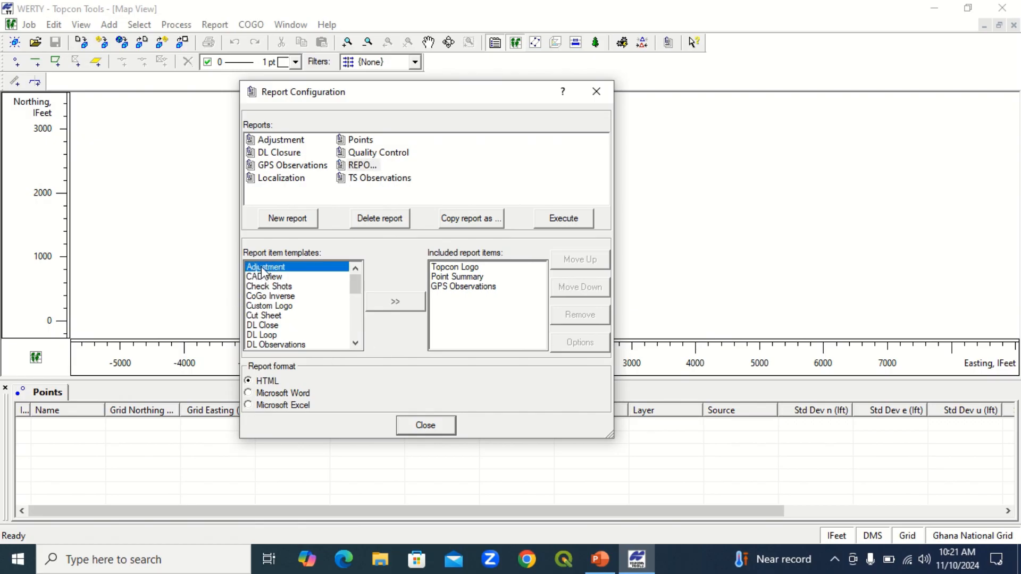
pyautogui.click(400, 301)
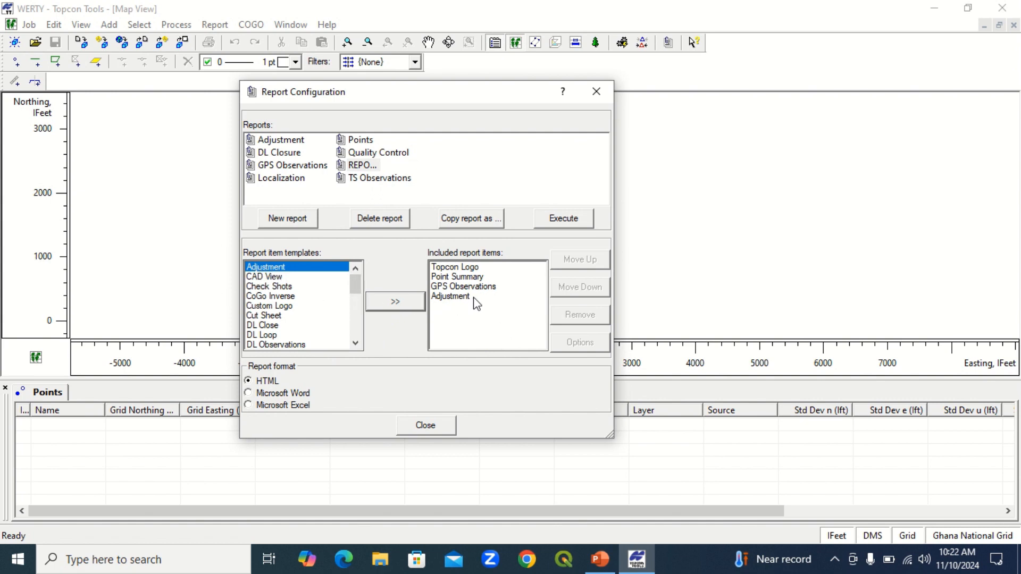
pyautogui.click(456, 297)
pyautogui.click(585, 286)
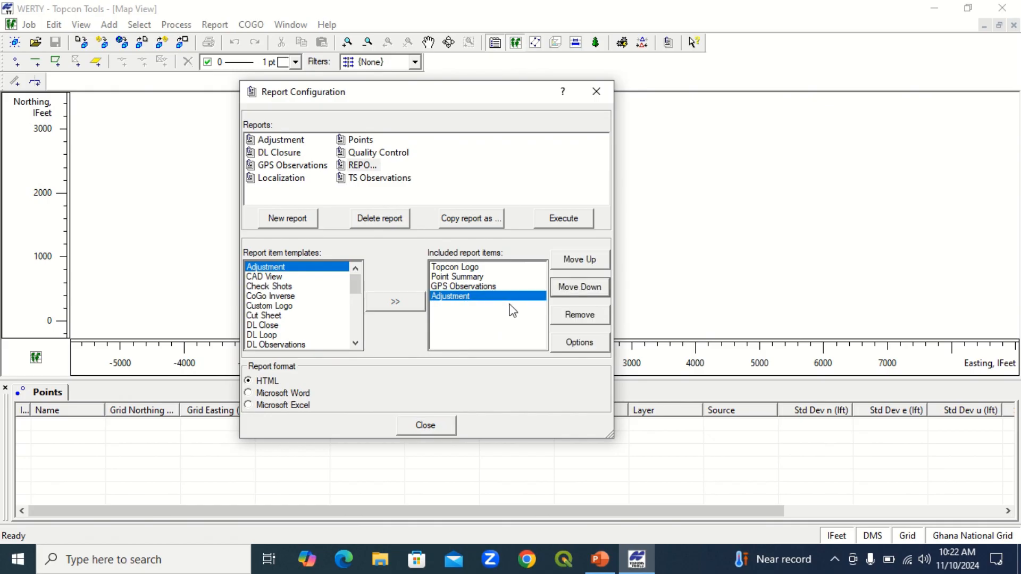
pyautogui.click(582, 315)
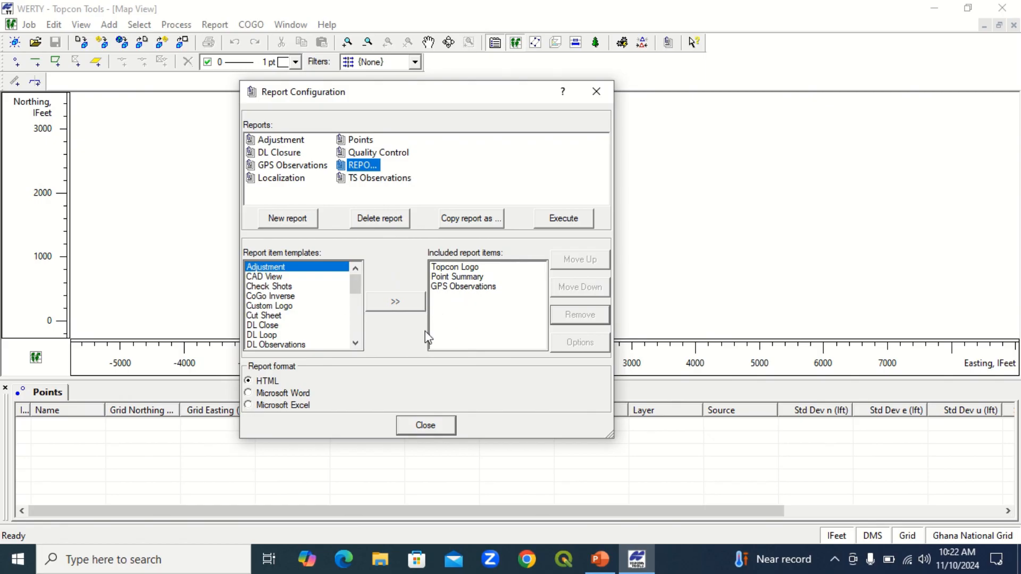
# Step: Open the options of the included GPS Observations item and examine its available and selected columns
pyautogui.click(466, 287)
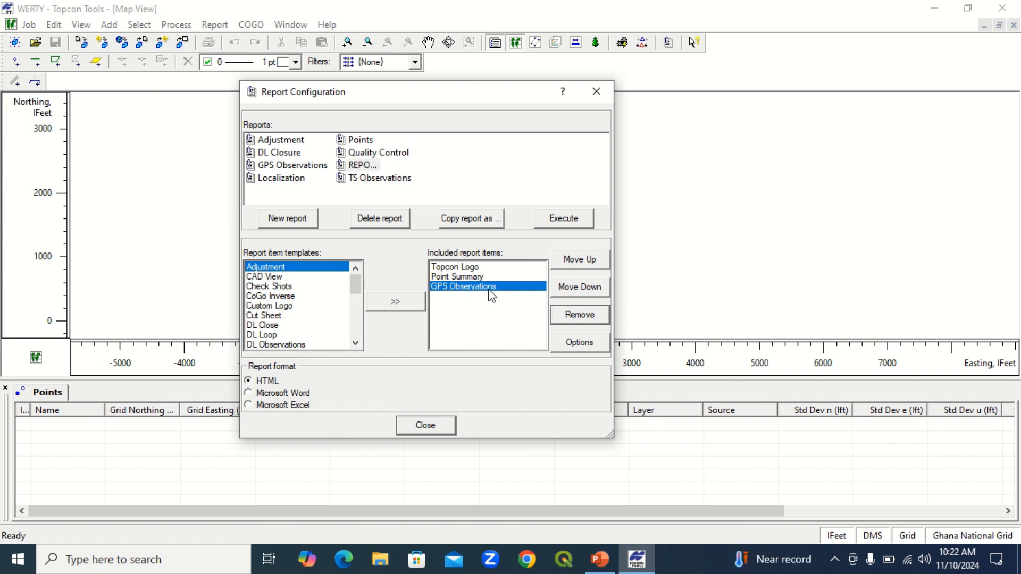
pyautogui.click(567, 345)
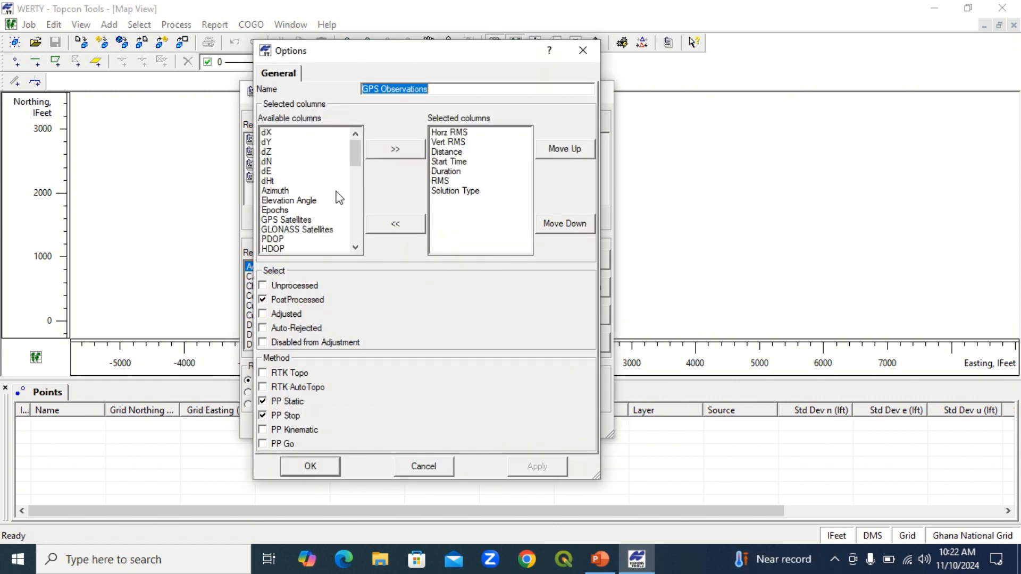
pyautogui.scroll(-2, 299, 202)
pyautogui.scroll(-5, 295, 213)
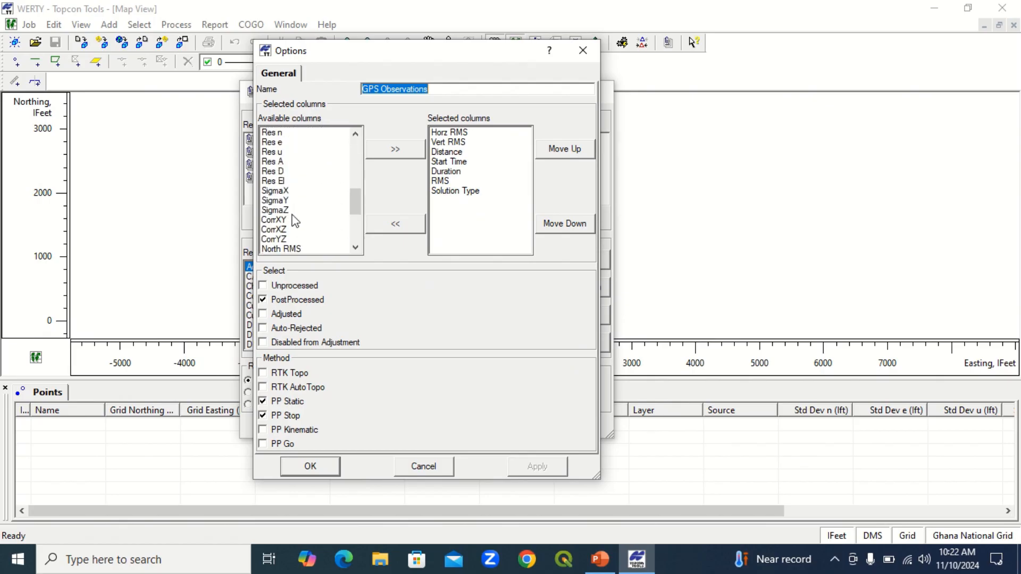
pyautogui.scroll(1, 291, 245)
pyautogui.scroll(6, 291, 249)
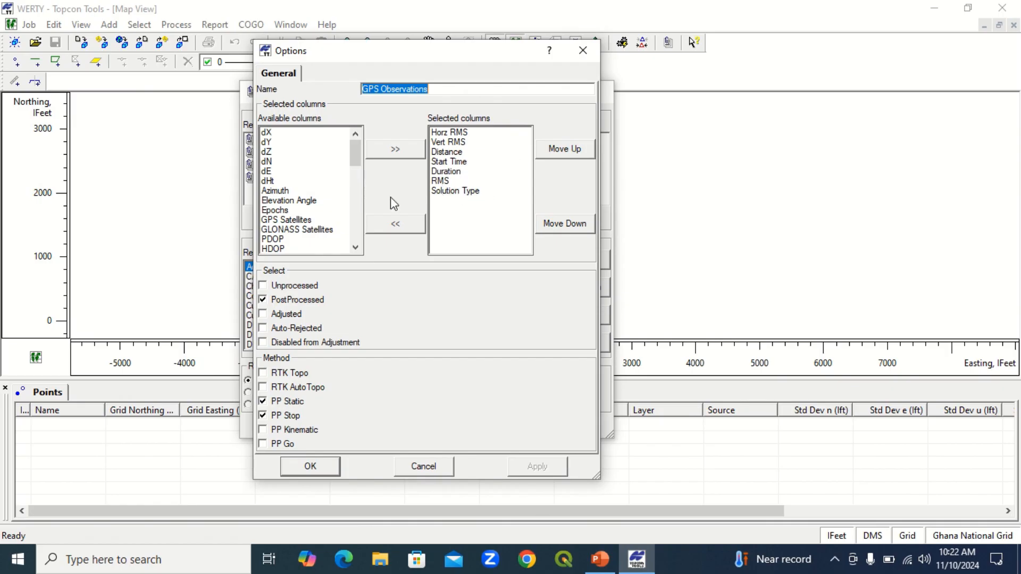
pyautogui.scroll(-1, 298, 209)
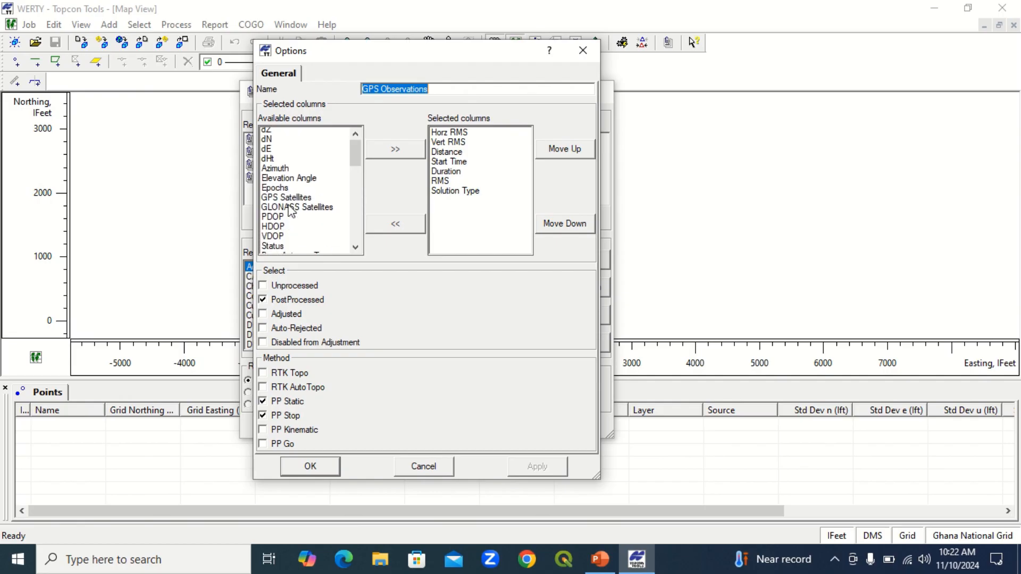
pyautogui.scroll(1, 309, 207)
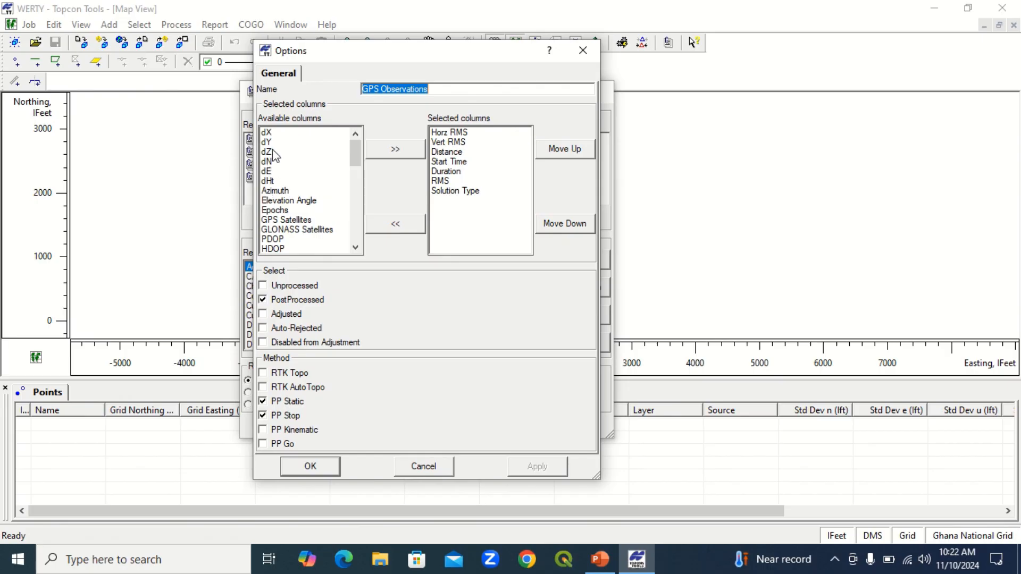
pyautogui.scroll(-3, 272, 170)
pyautogui.scroll(3, 272, 169)
# Step: Add the dE column to the selected GPS Observations columns, take it out again, and accept the options
pyautogui.click(268, 172)
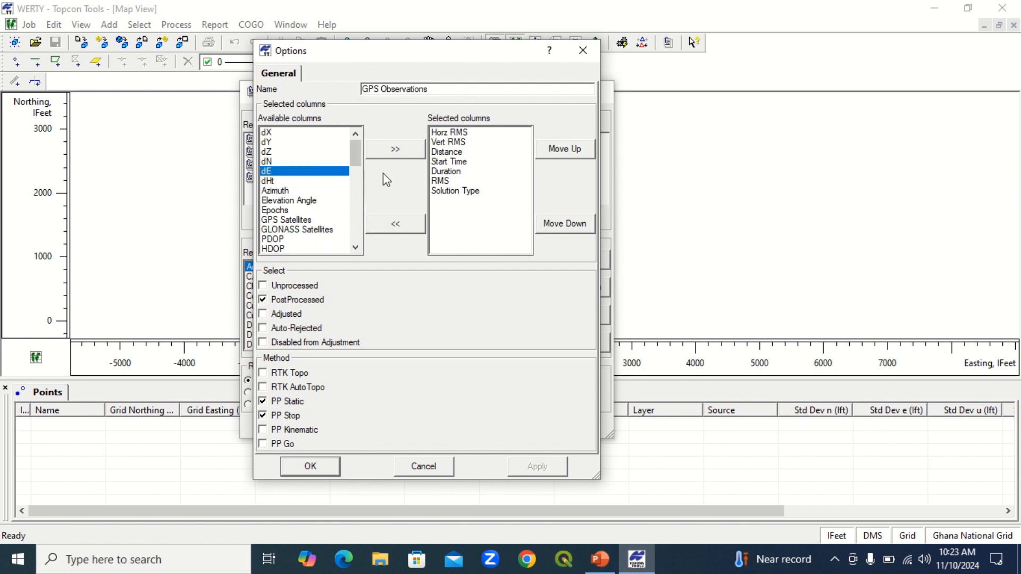
pyautogui.click(379, 146)
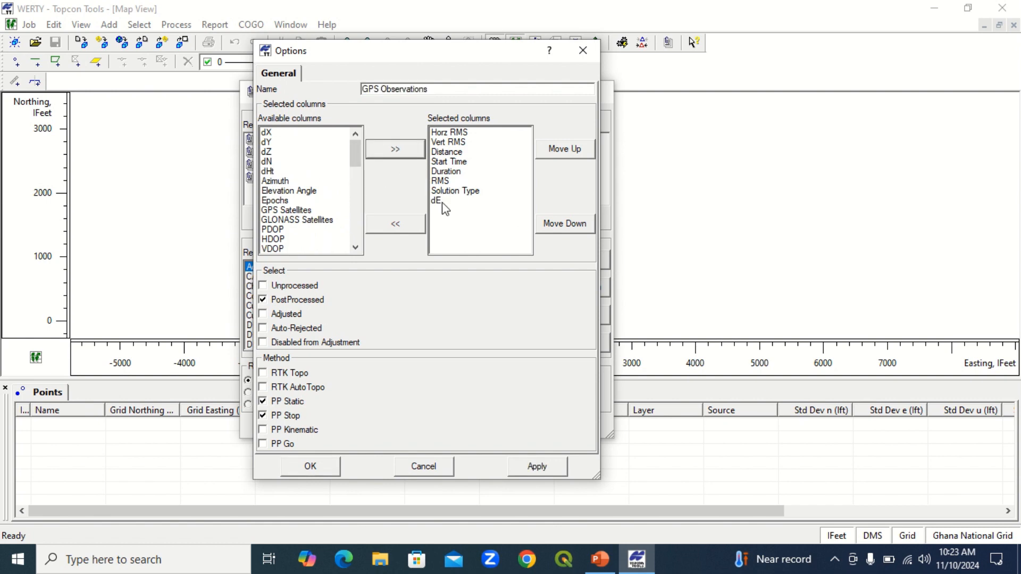
pyautogui.click(437, 202)
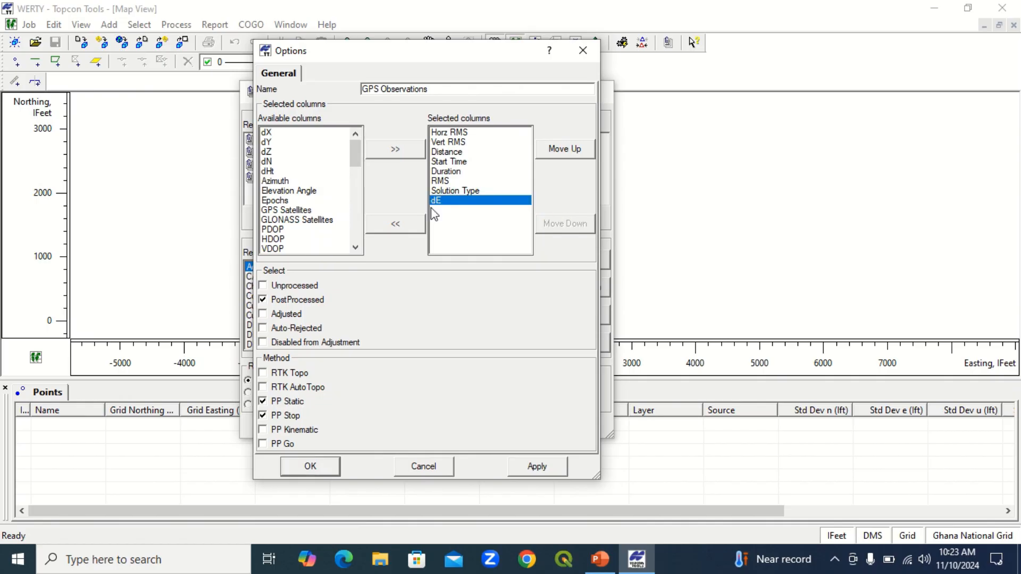
pyautogui.click(408, 222)
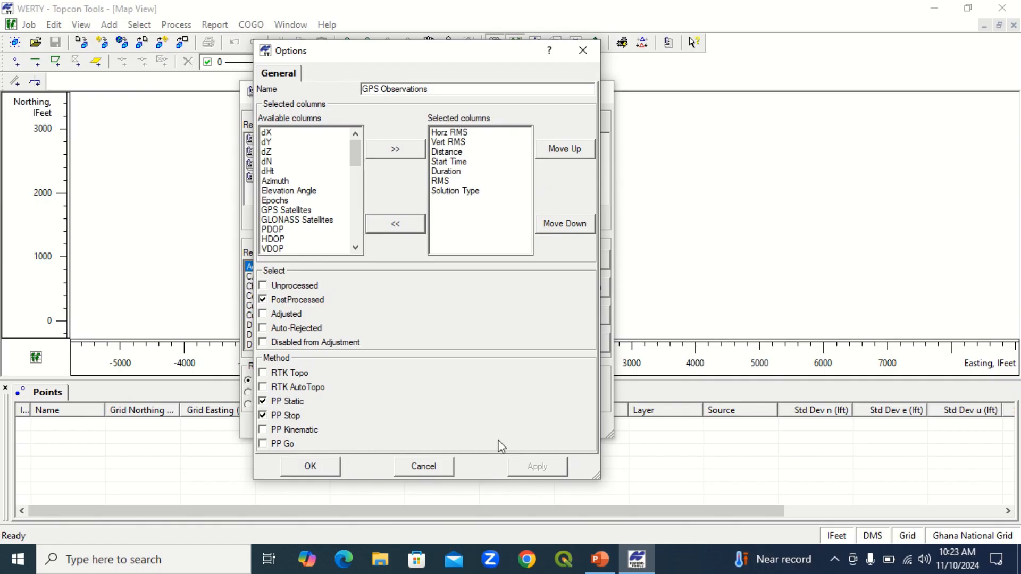
pyautogui.click(301, 469)
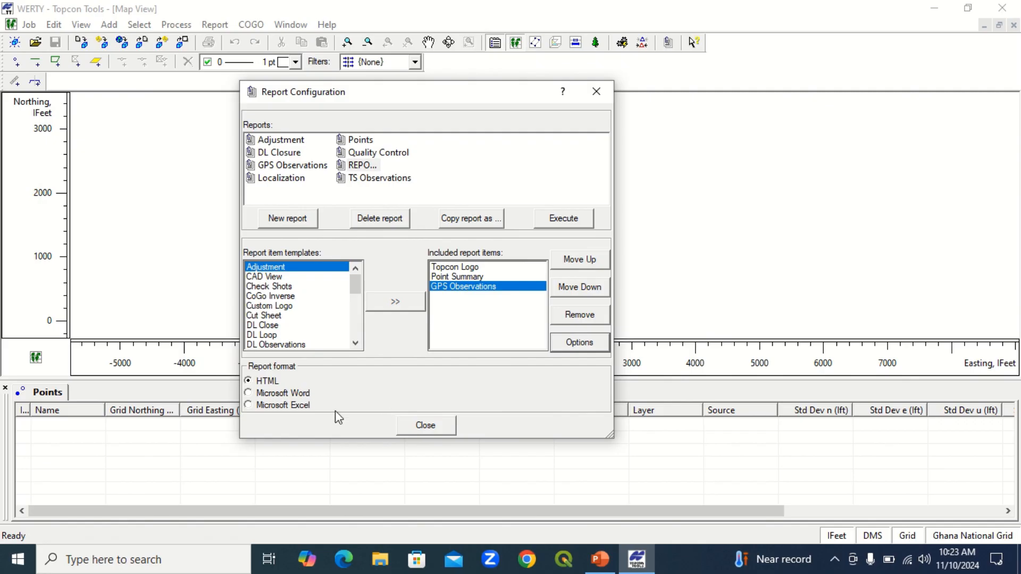
# Step: Set the report format to HTML and close the report configuration
pyautogui.click(249, 394)
pyautogui.click(248, 381)
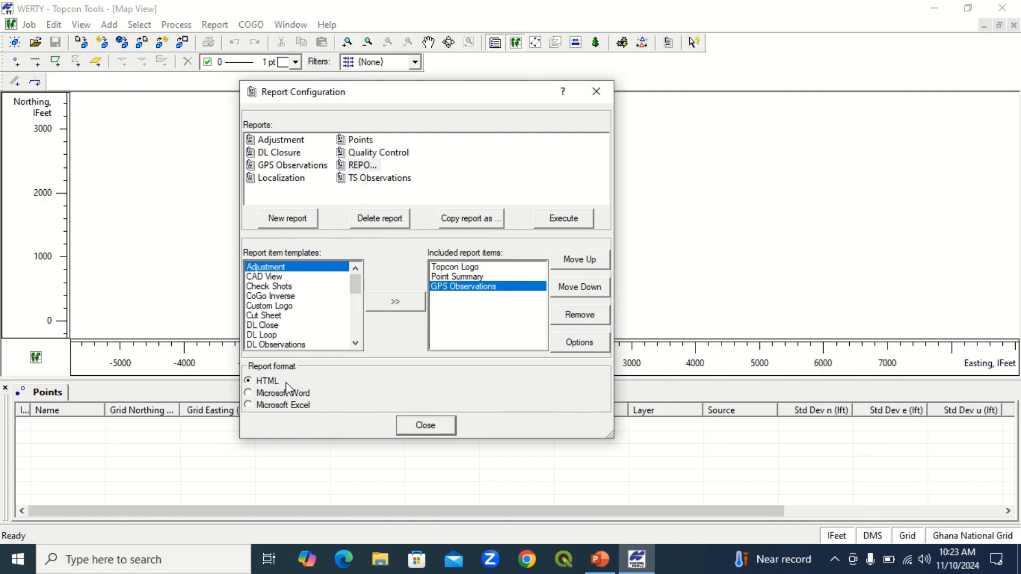
pyautogui.click(425, 426)
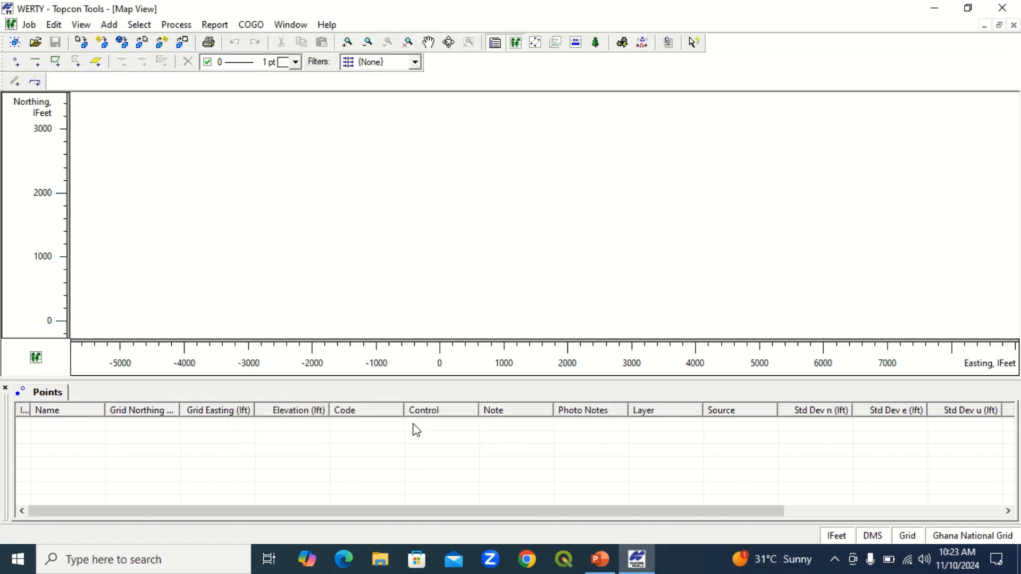
pyautogui.scroll(-1, 394, 176)
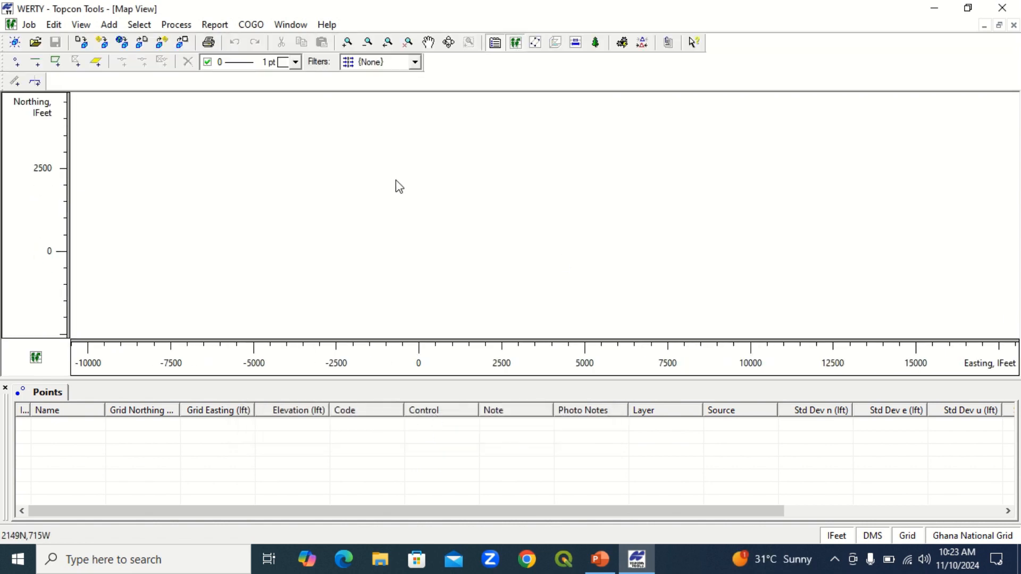